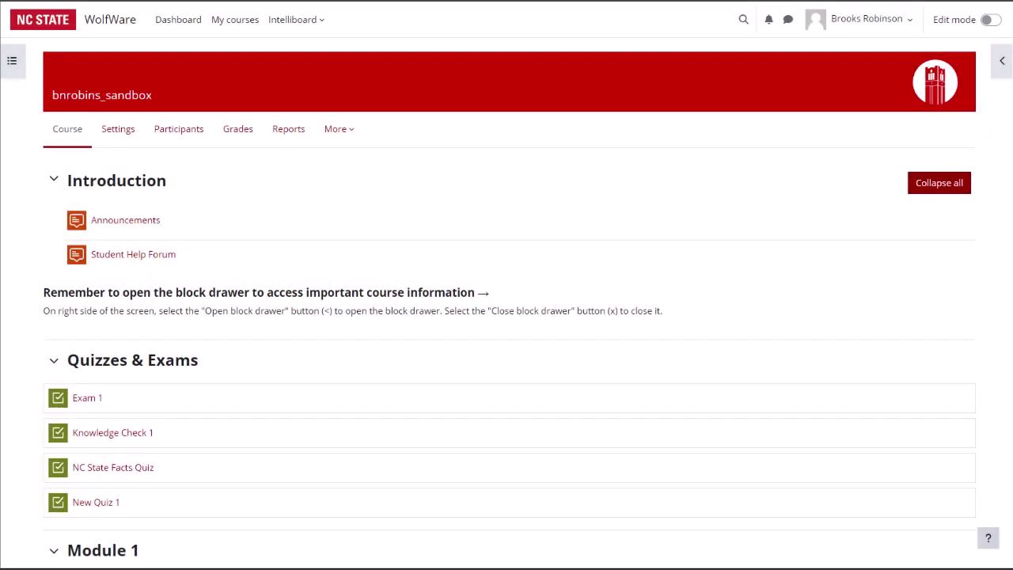
Turn on course editing and open the questions page of New Quiz 1.
left_click(990, 22)
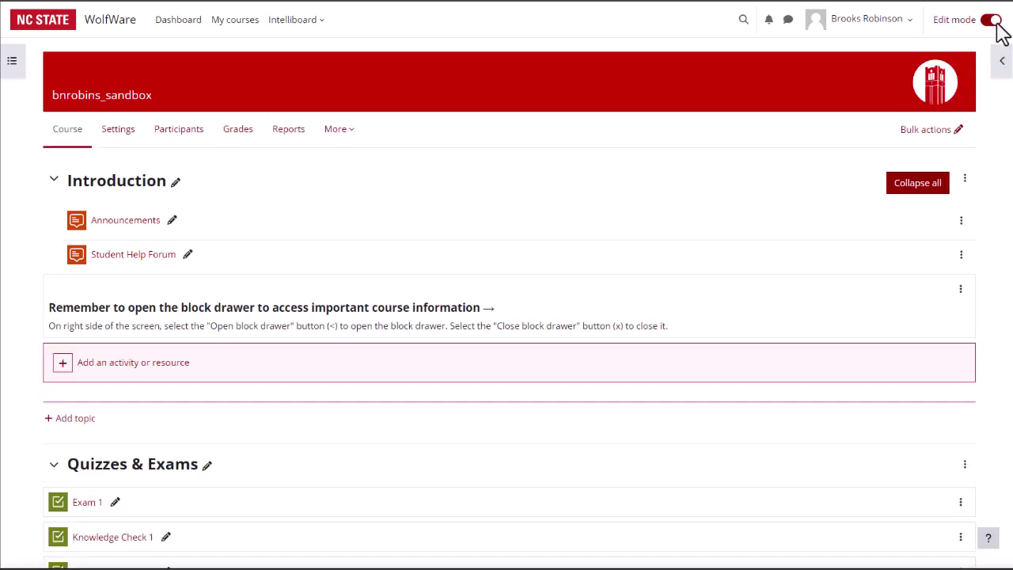
scroll(507, 316, "down", 3)
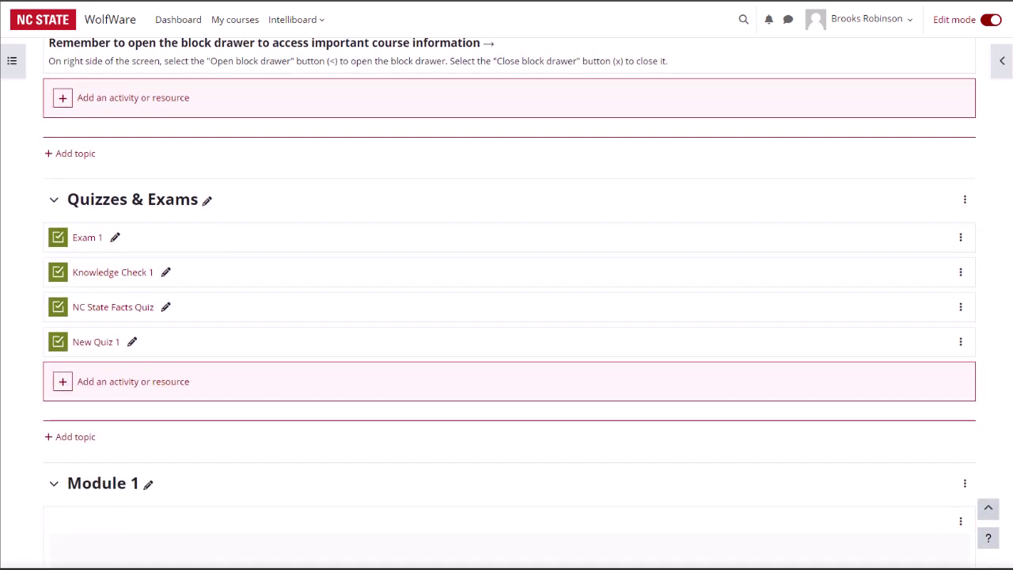
left_click(105, 349)
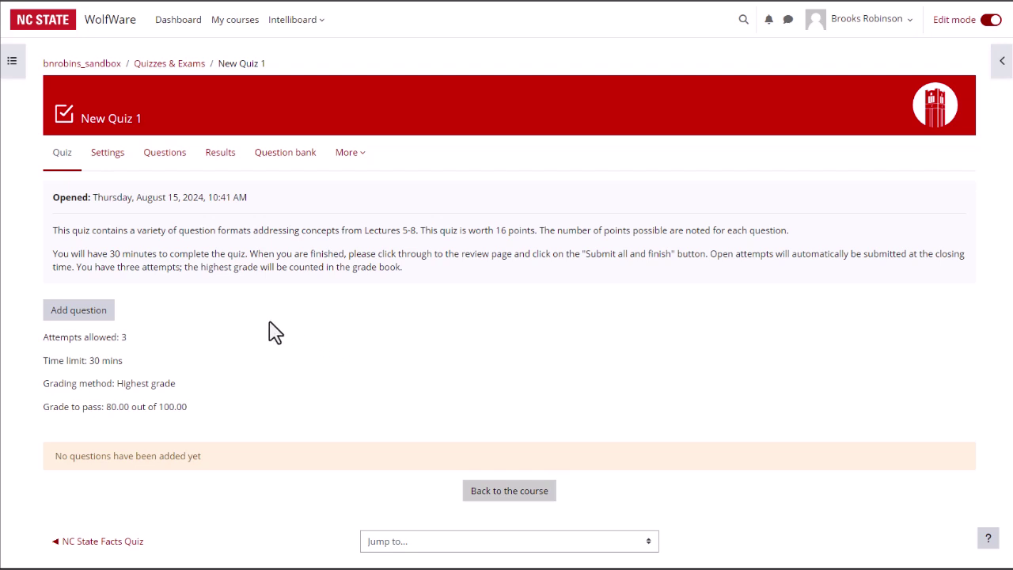
left_click(172, 168)
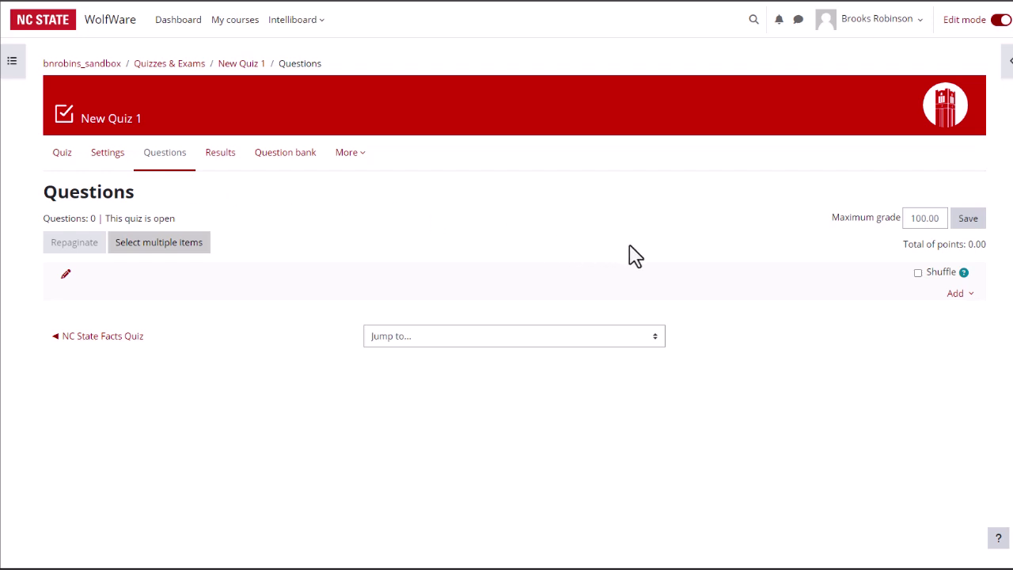
Start adding a new Multiple choice question to the quiz.
left_click(957, 294)
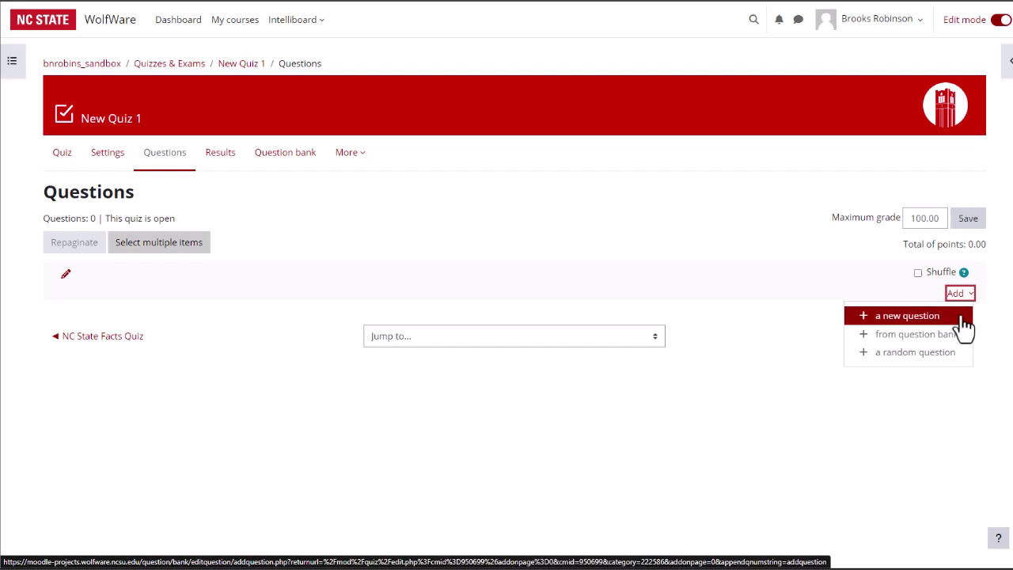
left_click(933, 316)
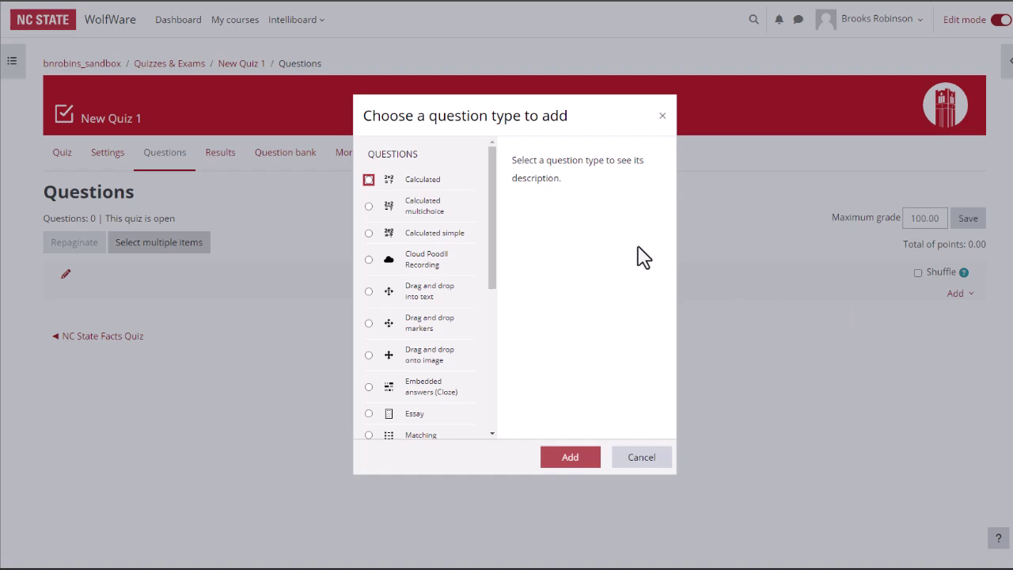
left_click_drag(494, 189, 498, 256)
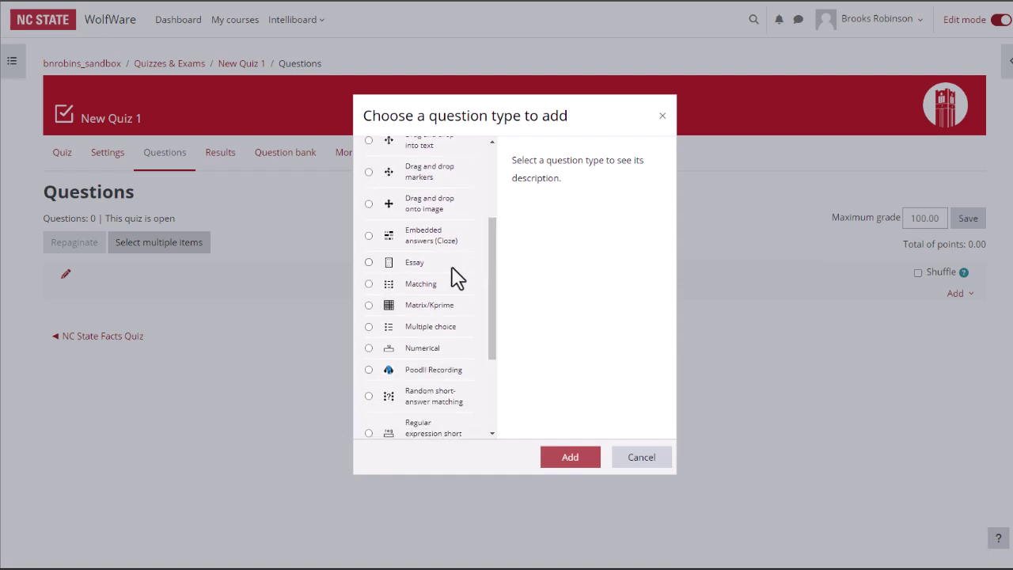
left_click(368, 326)
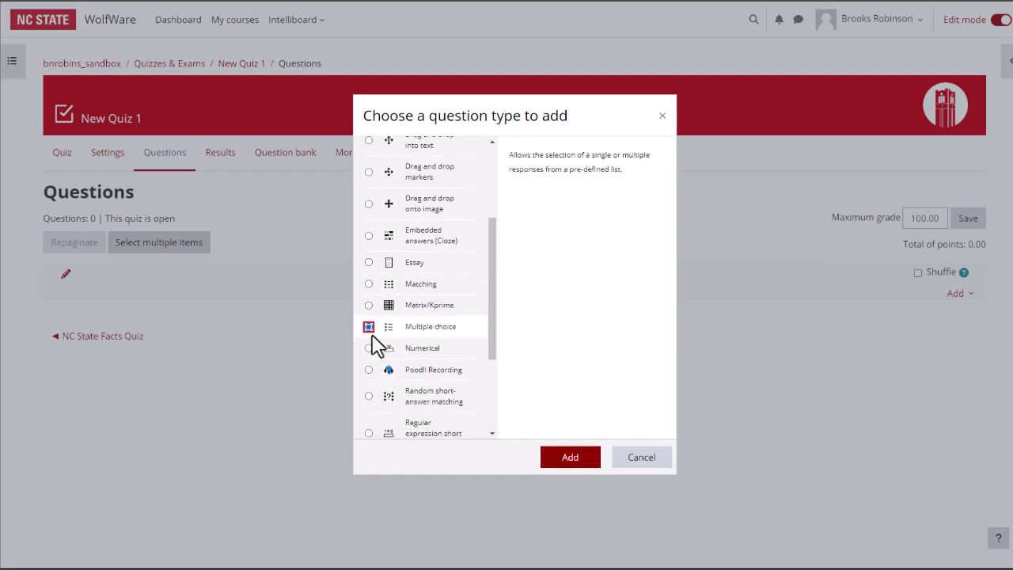
left_click(569, 457)
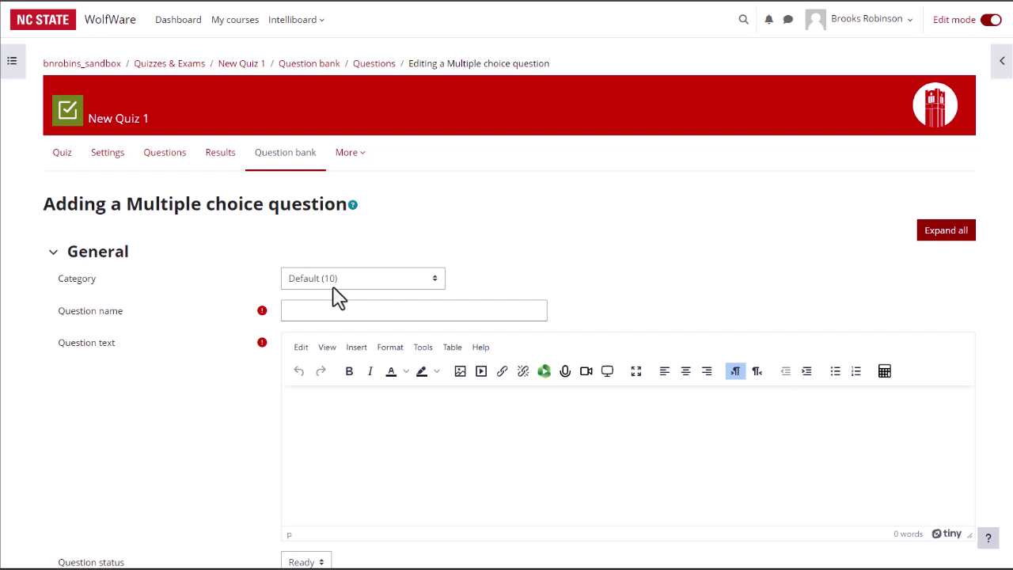
Name the question "Microbes 1" and enter the question text "Which of the following is NOT a microbe?".
left_click(319, 309)
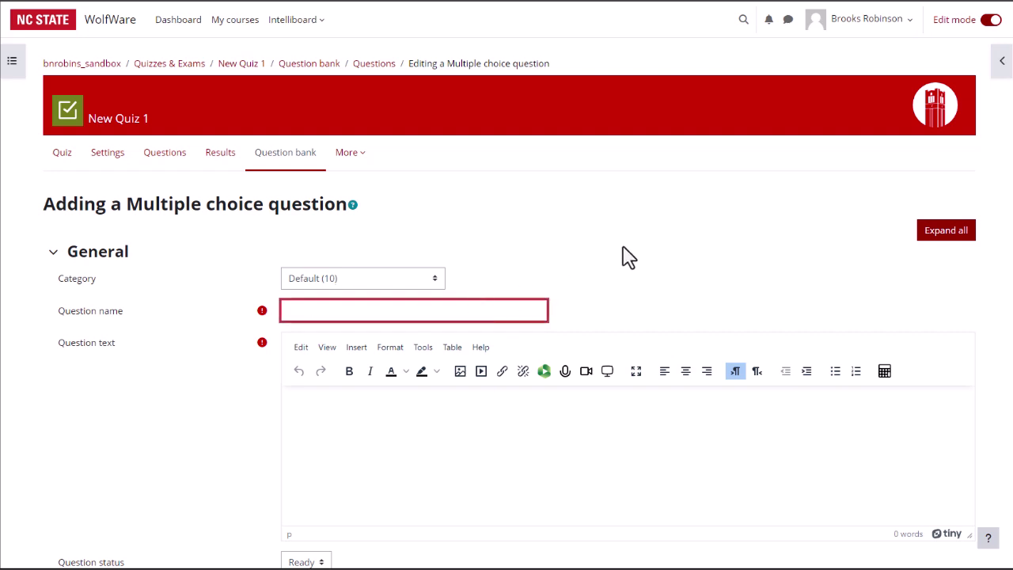
type("Microbes 1")
scroll(994, 193, "down", 2)
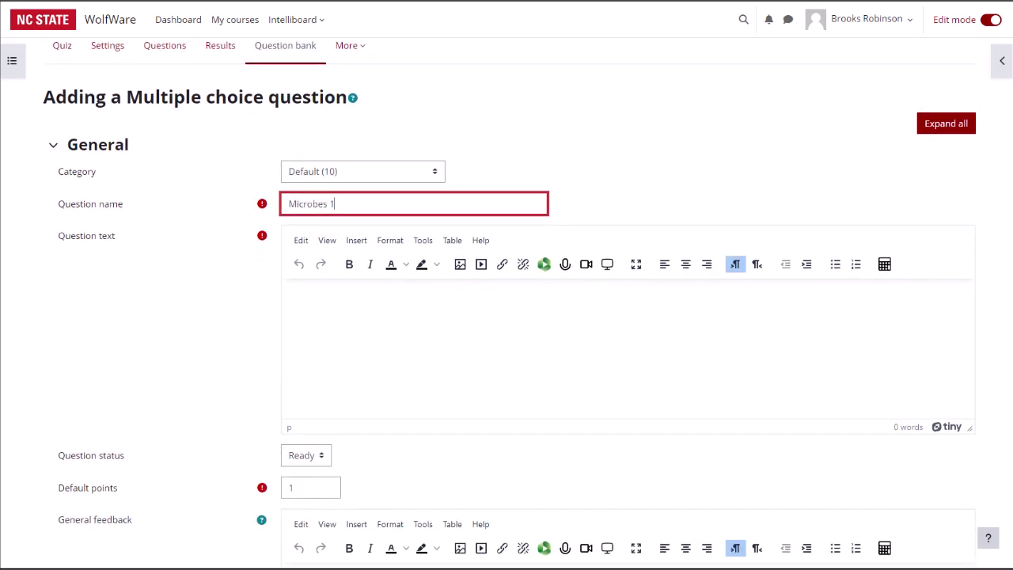
left_click(610, 337)
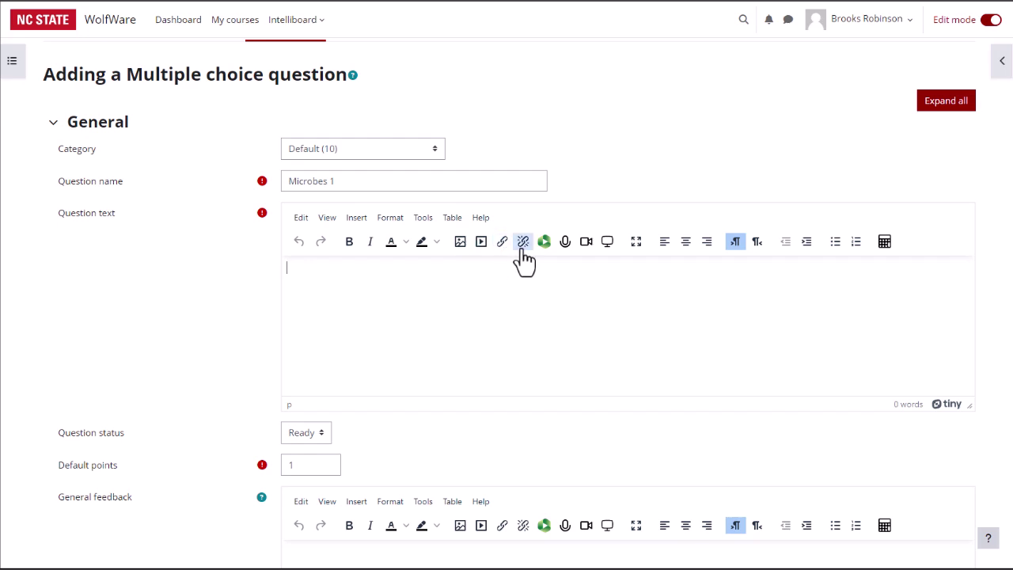
left_click(590, 270)
type("Which of the following is NOT a microbe?")
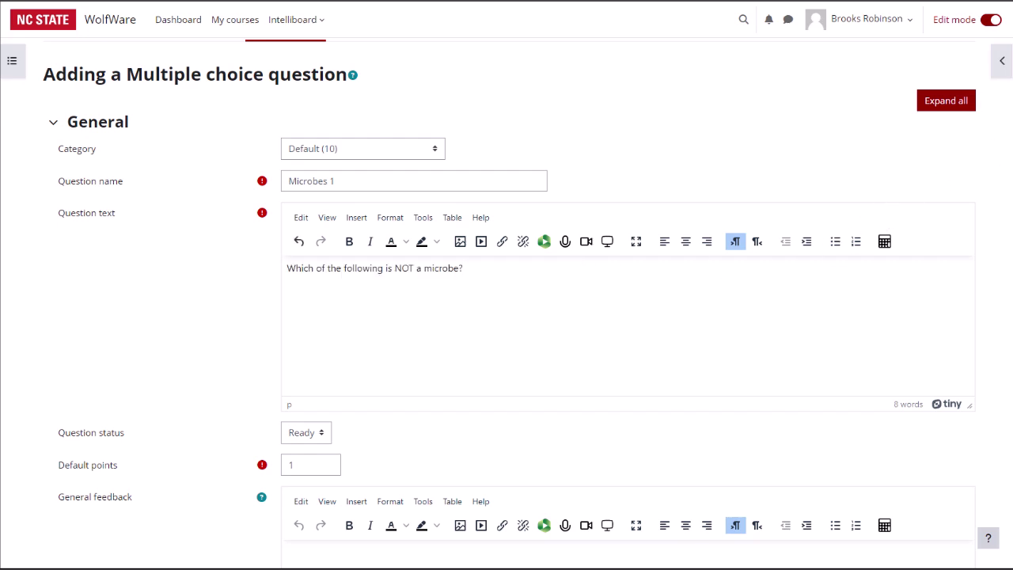
Review the question status options and set the question to accept one answer only.
scroll(506, 285, "down", 3)
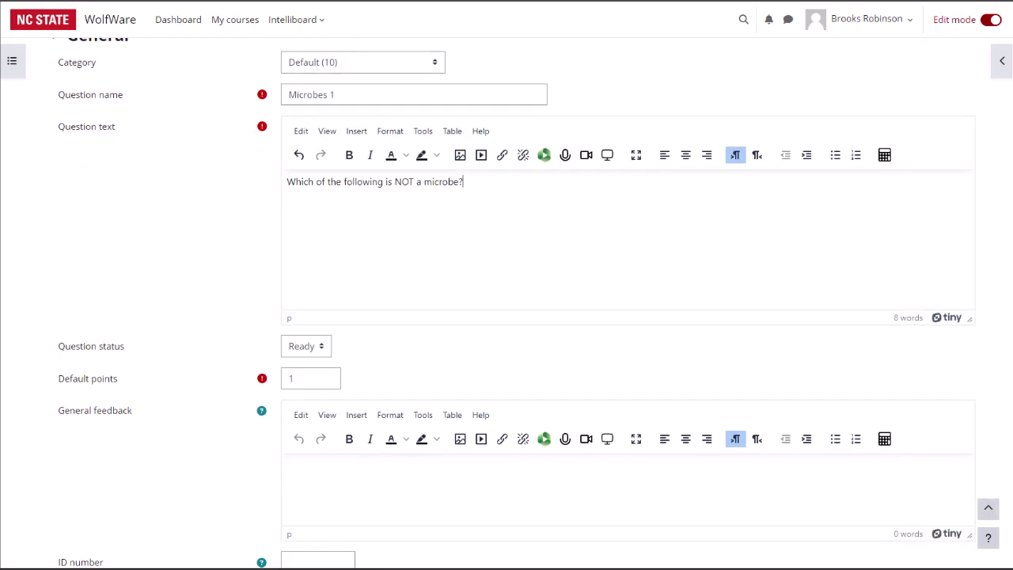
scroll(507, 285, "down", 2)
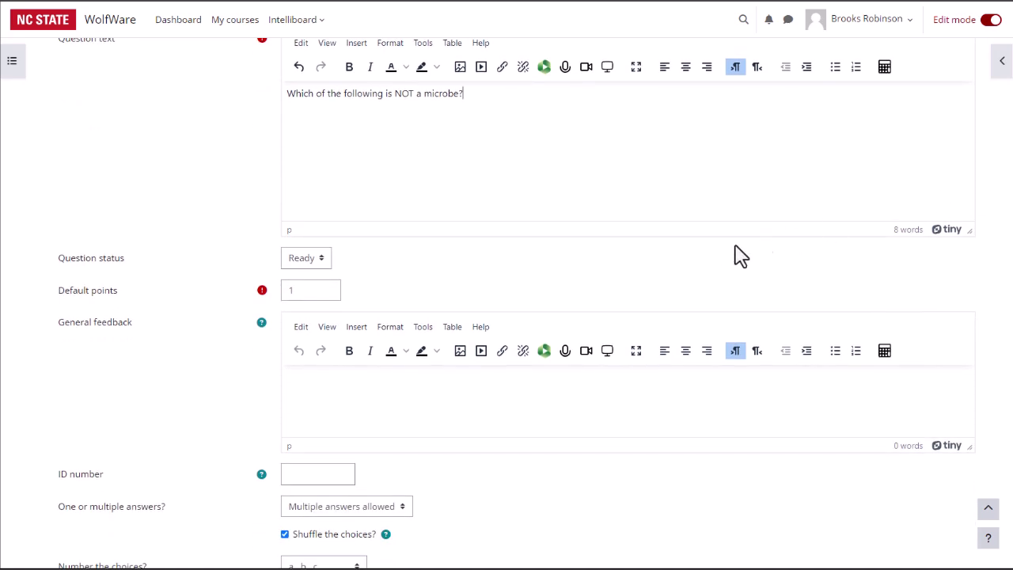
left_click(319, 267)
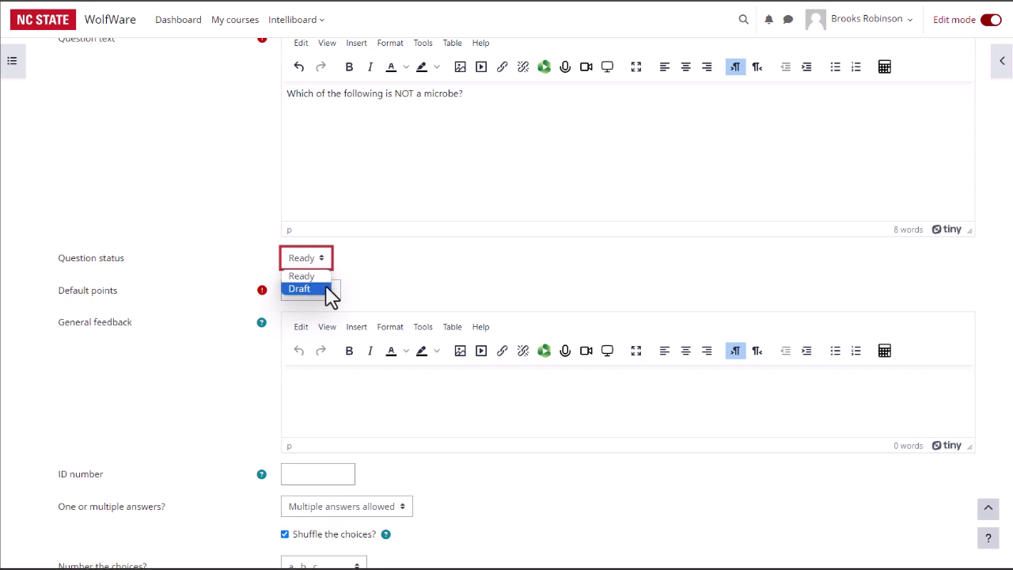
left_click(385, 267)
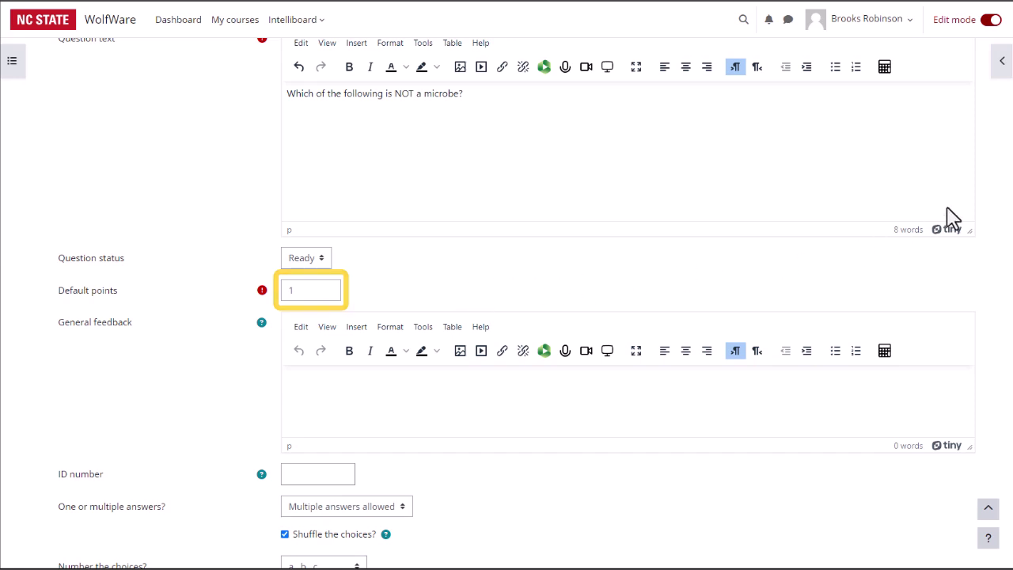
scroll(507, 303, "down", 2)
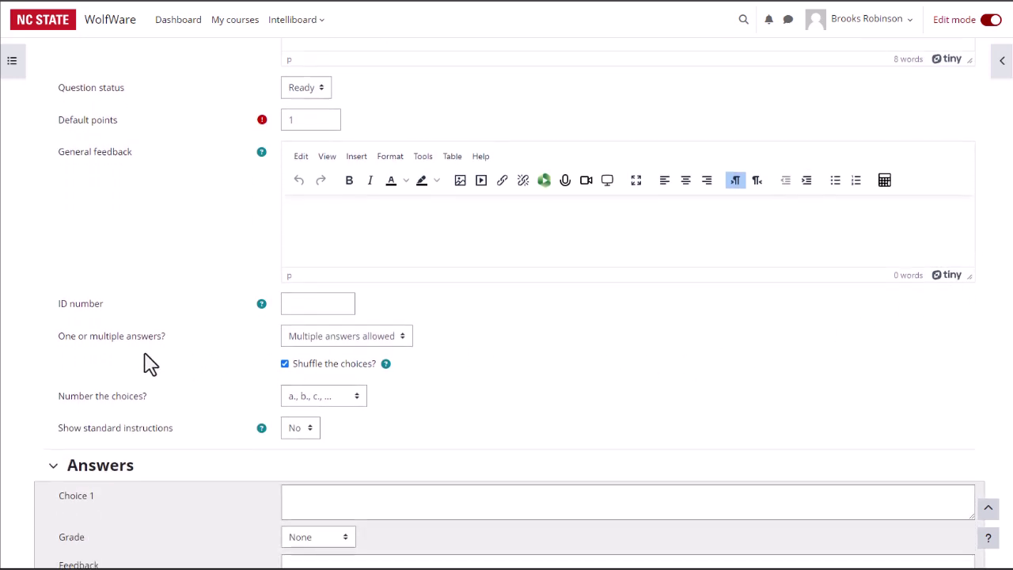
left_click(326, 342)
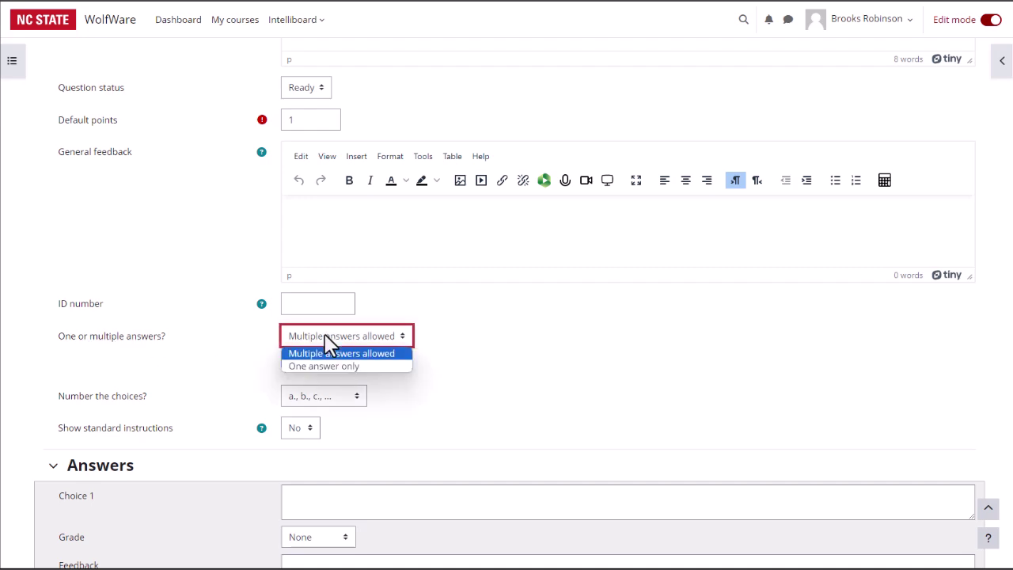
left_click(392, 366)
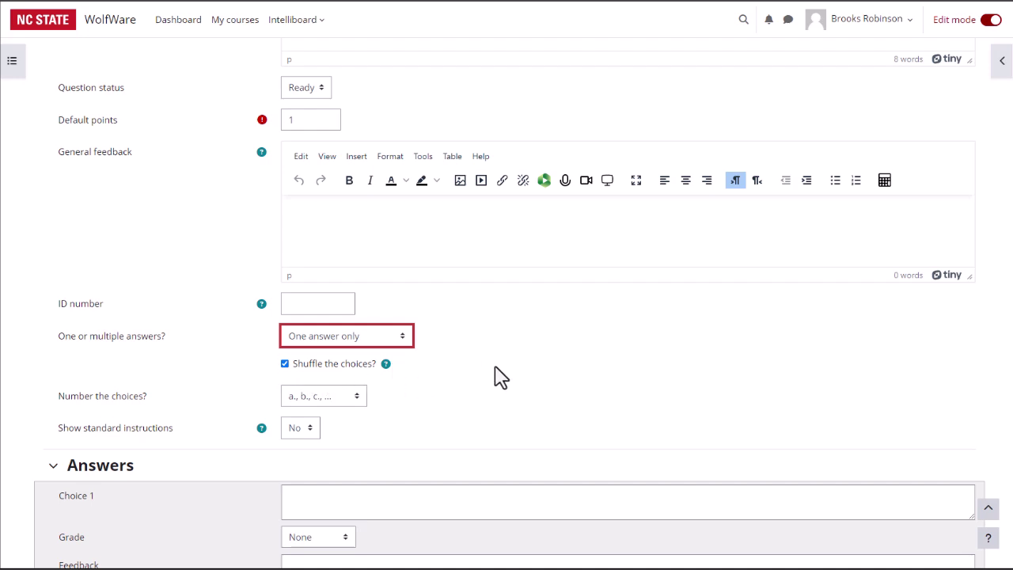
Enter "Pollen" as answer choice 1 and set its grade to 100%.
scroll(506, 317, "down", 1)
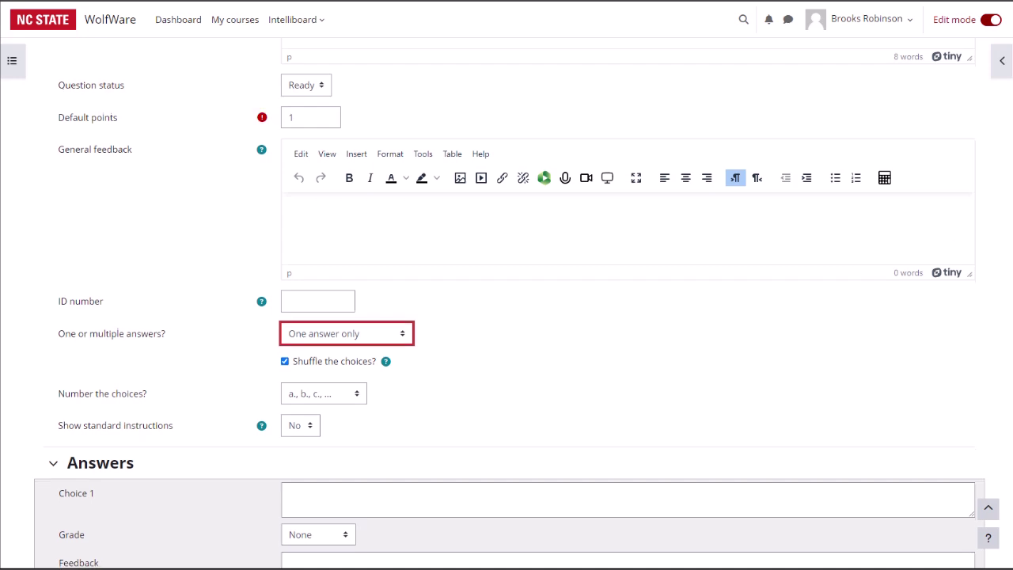
scroll(507, 316, "down", 4)
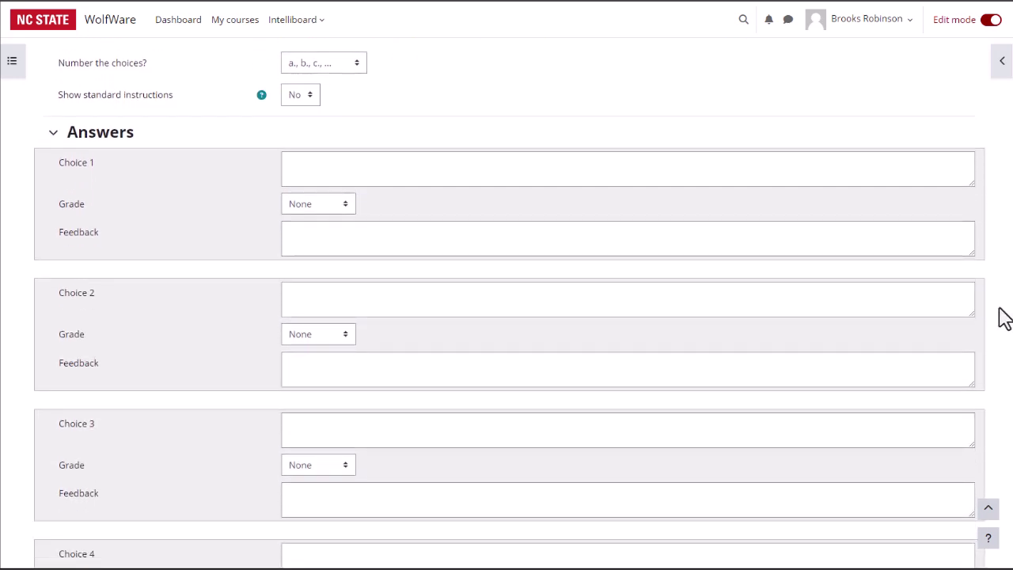
left_click(396, 167)
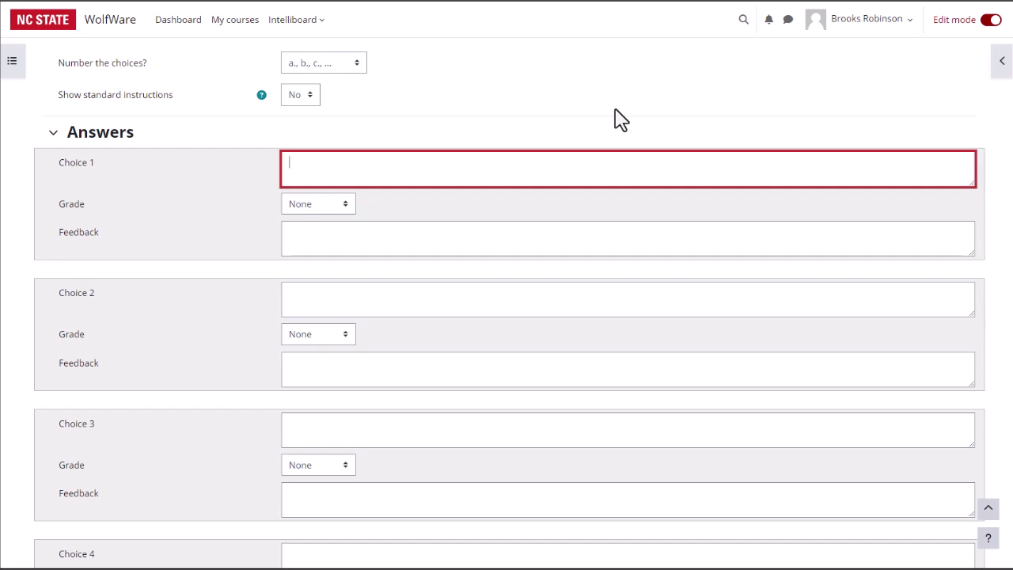
type("Pollen")
left_click(338, 210)
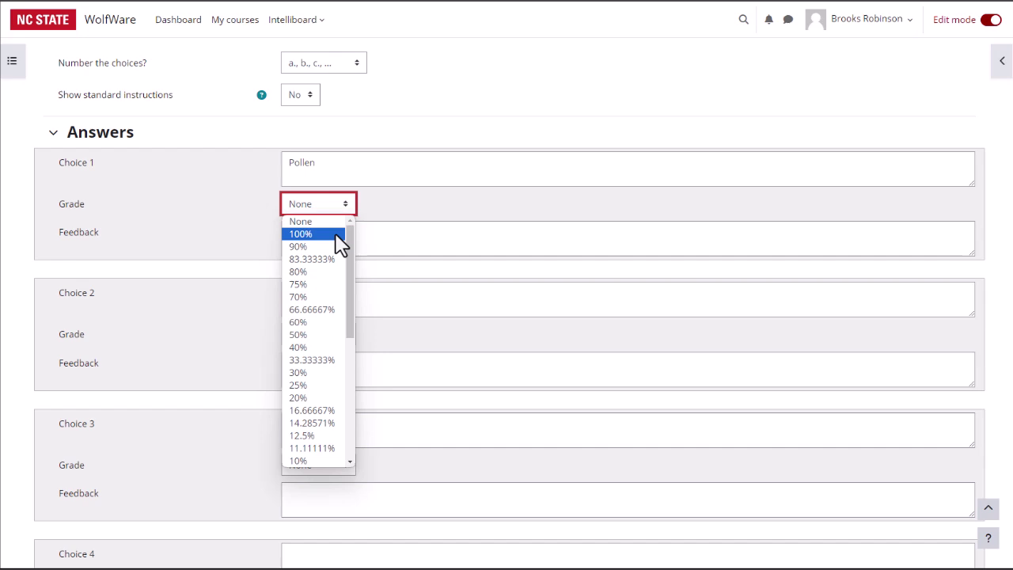
left_click(339, 238)
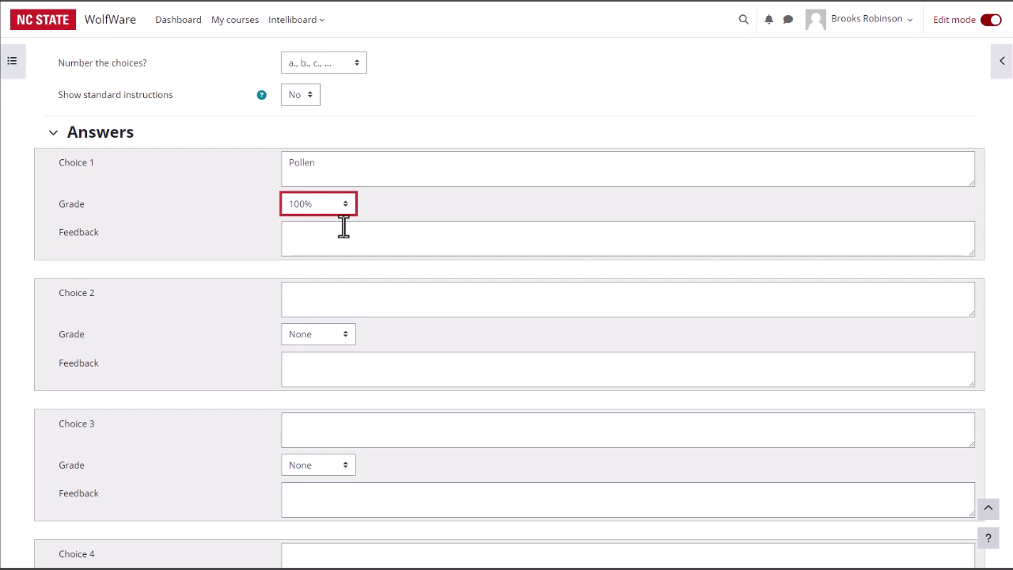
left_click(345, 236)
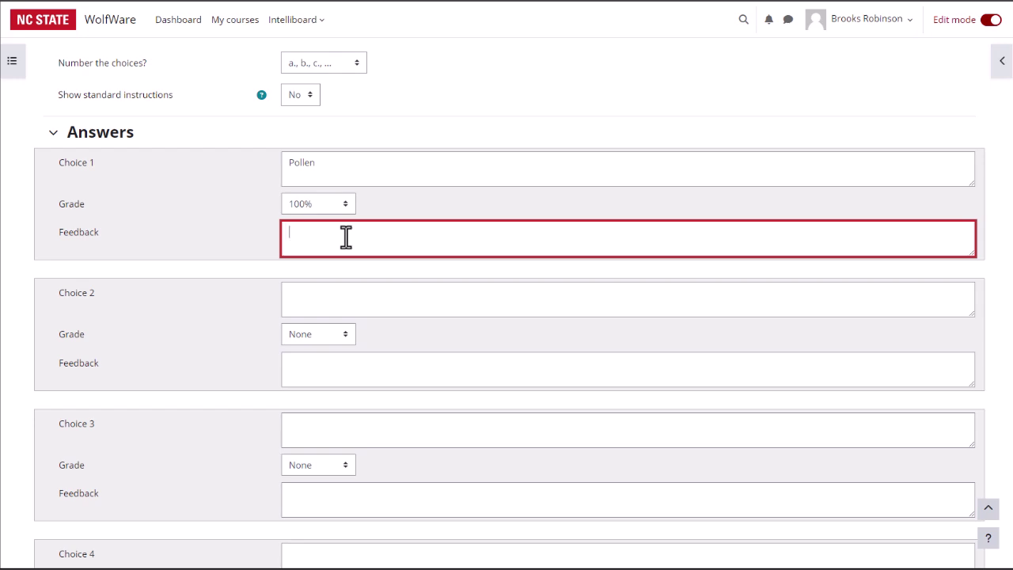
Enter "Yeast" as answer choice 2 and "Viruses" as answer choice 3.
left_click(366, 299)
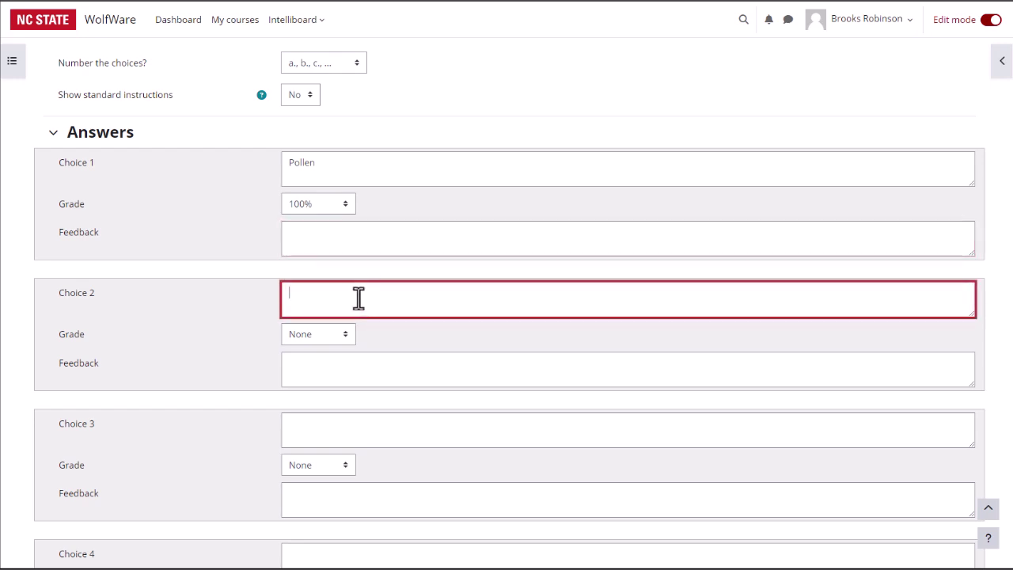
type("Yeast")
left_click(358, 424)
type("Viruses")
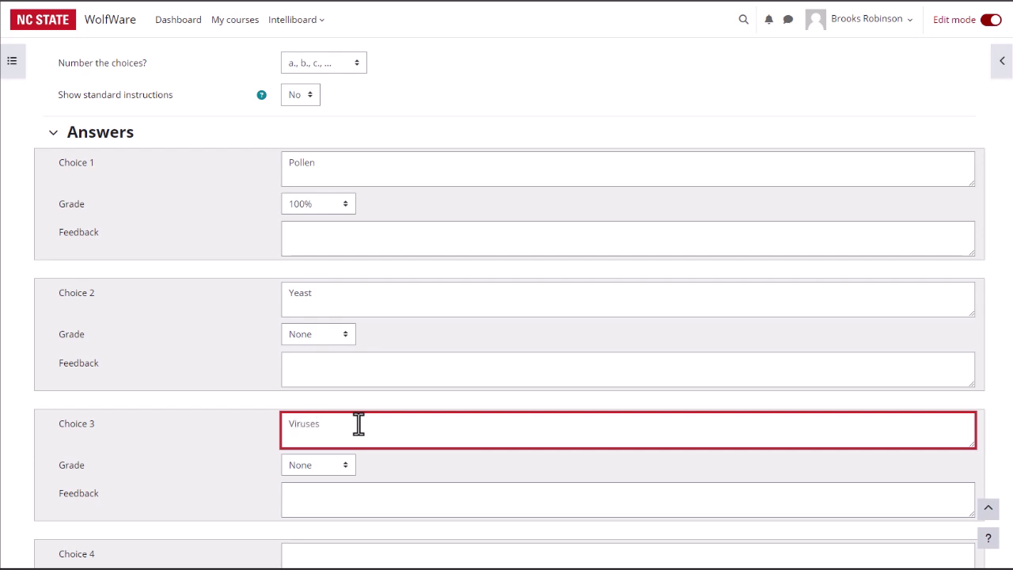
Add the tag "microbes" to the question.
scroll(359, 424, "down", 5)
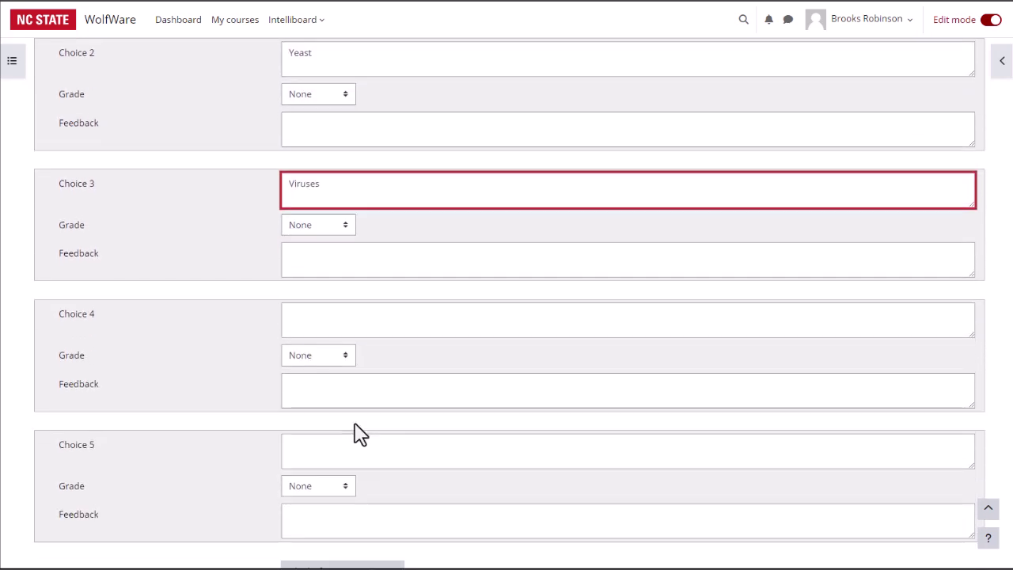
scroll(357, 432, "down", 1)
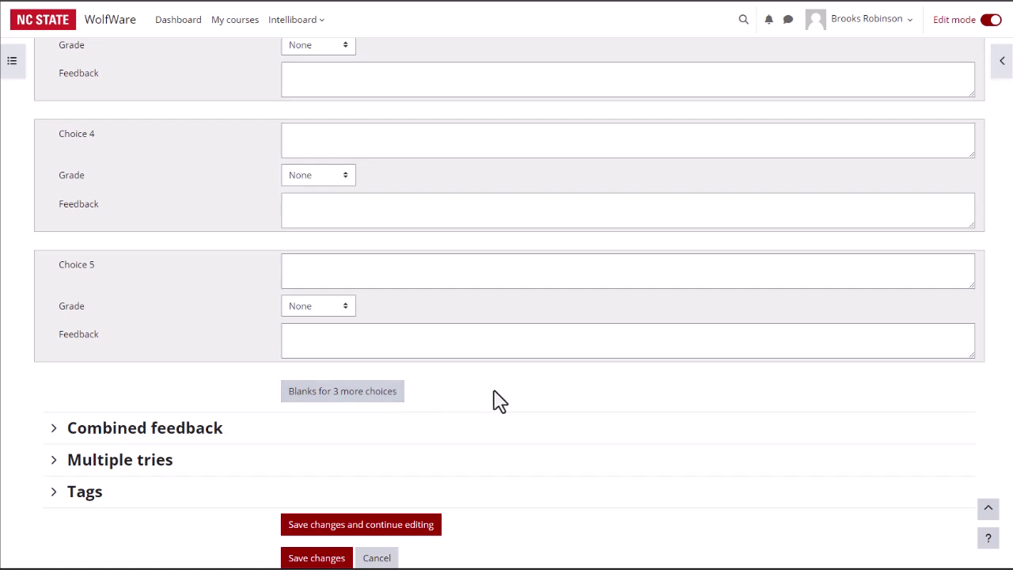
scroll(492, 399, "down", 2)
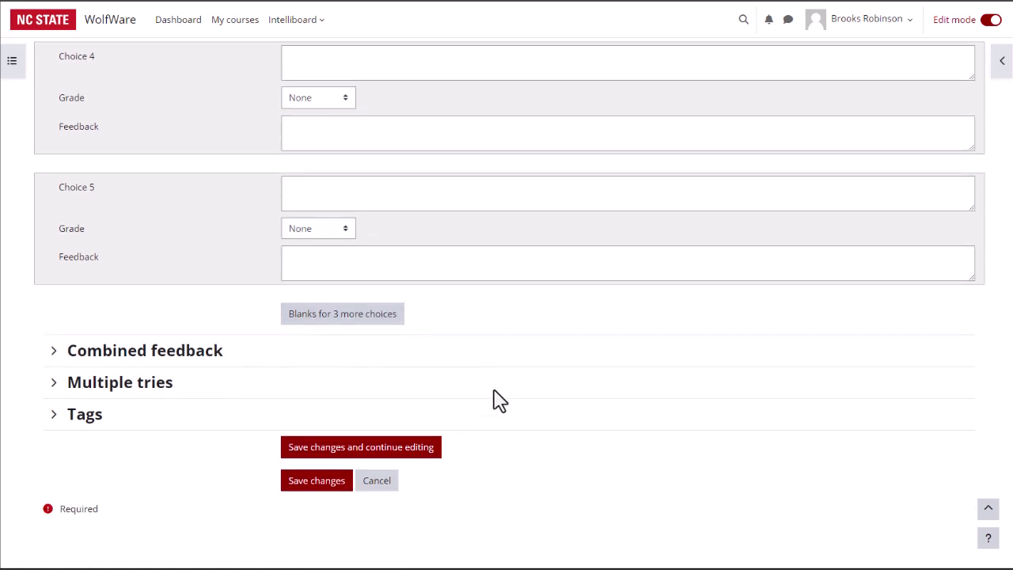
left_click(53, 417)
scroll(103, 428, "down", 1)
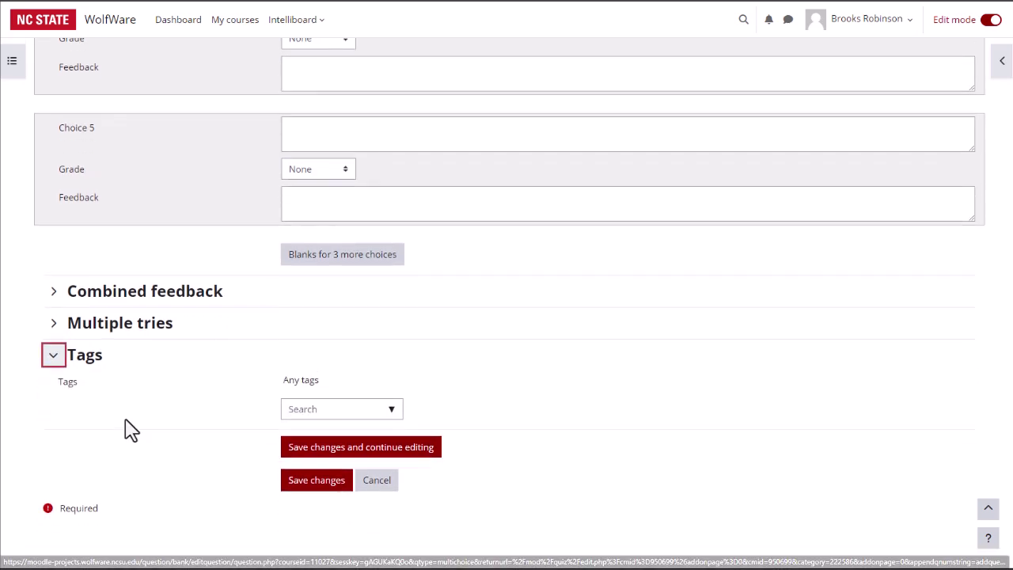
left_click(299, 408)
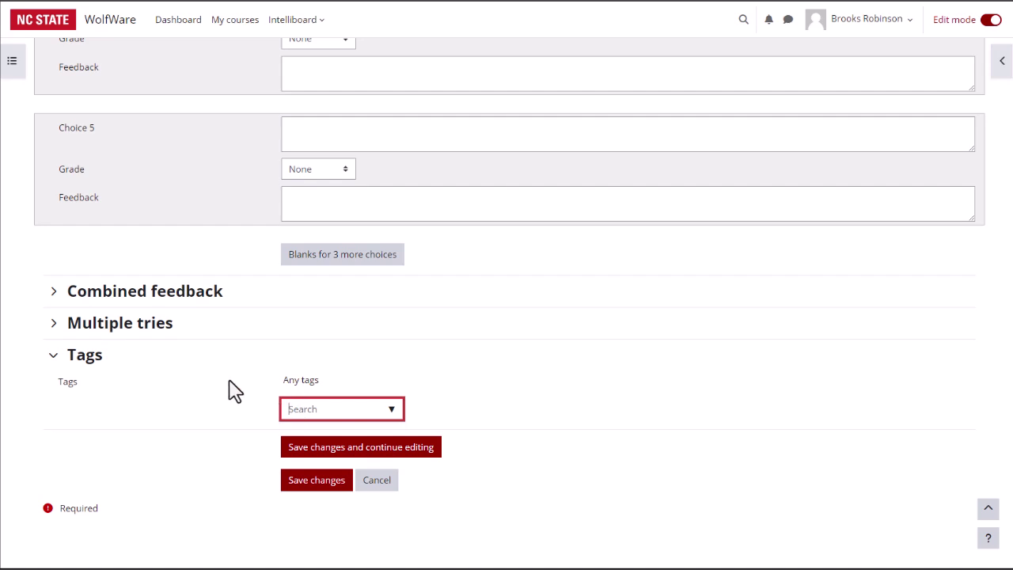
type("microbes")
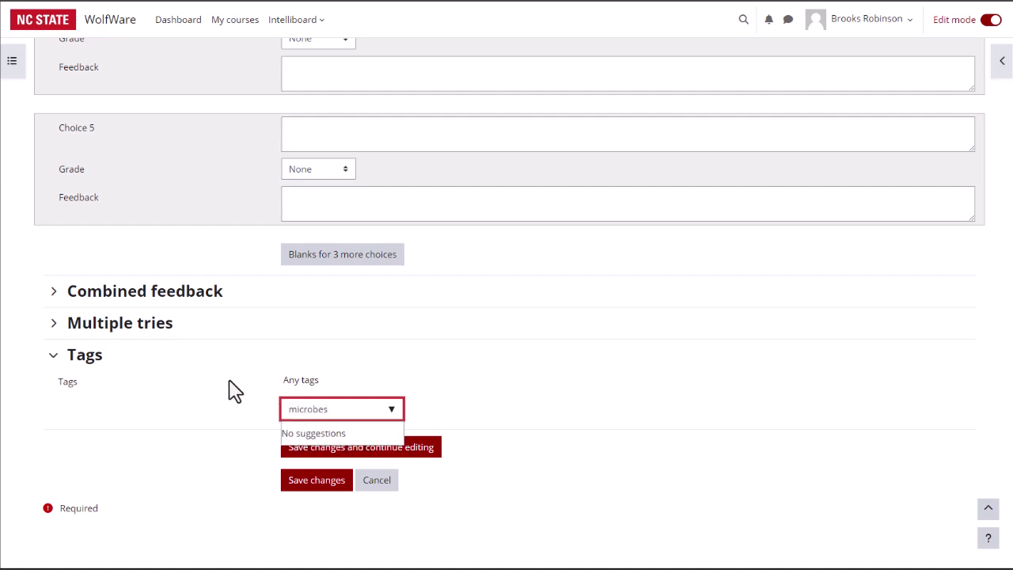
key("Return")
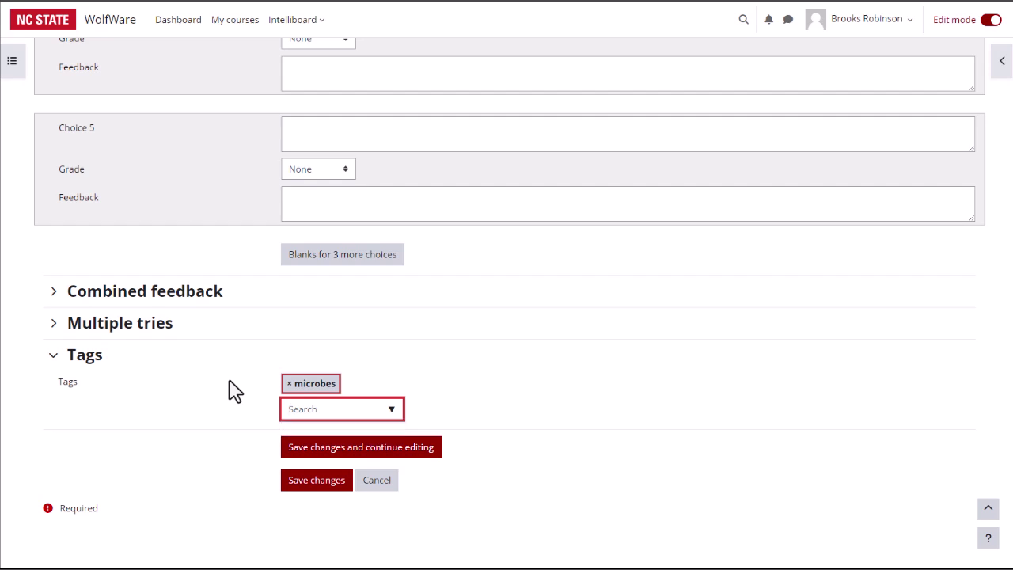
Add the tag "chapter 3" to the question and save the question to the quiz.
type("chapter 3")
key("Return")
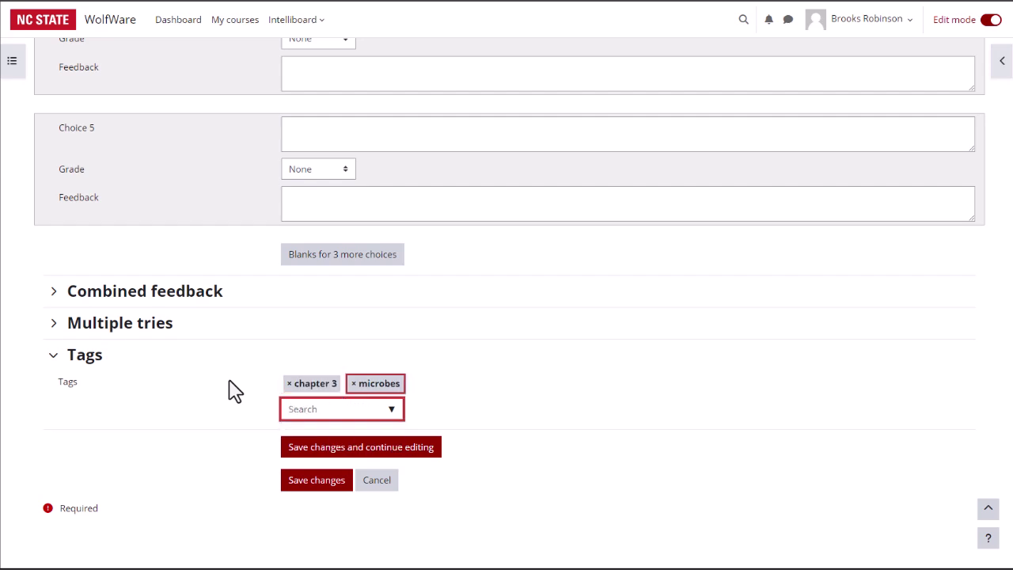
left_click(321, 483)
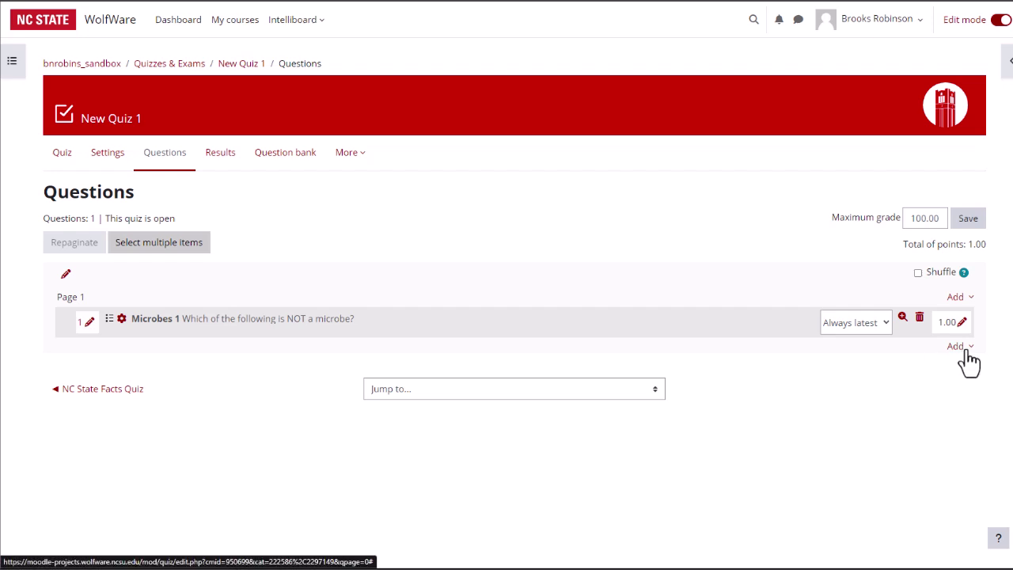
Review the options for adding another question after Microbes 1, and save the quiz's maximum grade of 100.00.
left_click(958, 347)
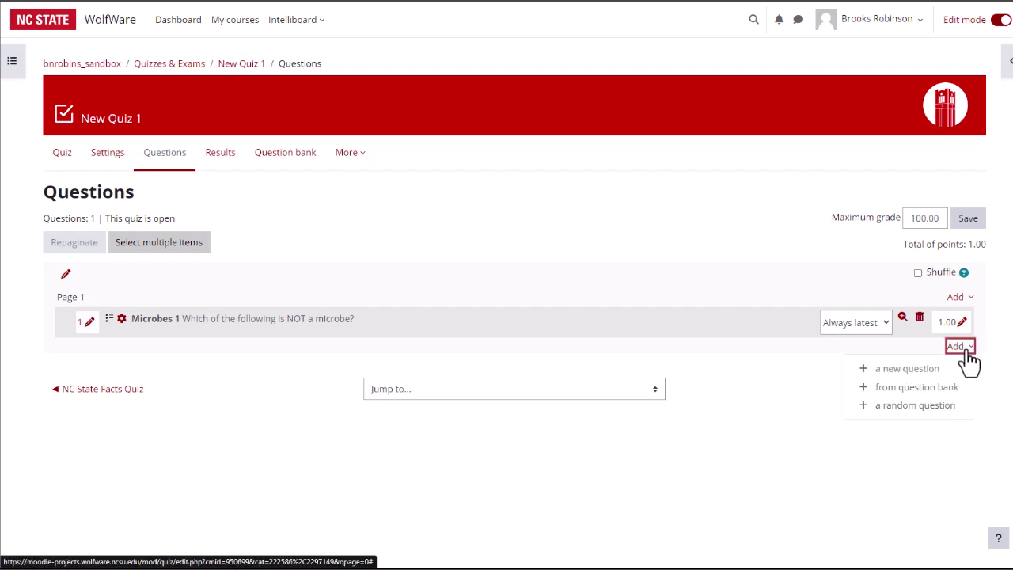
left_click(988, 390)
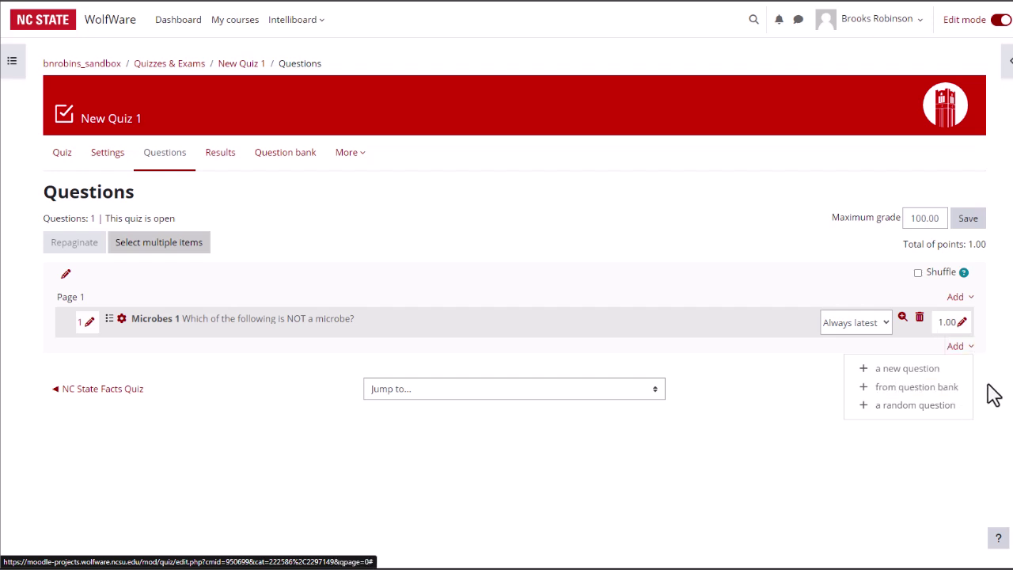
left_click(973, 228)
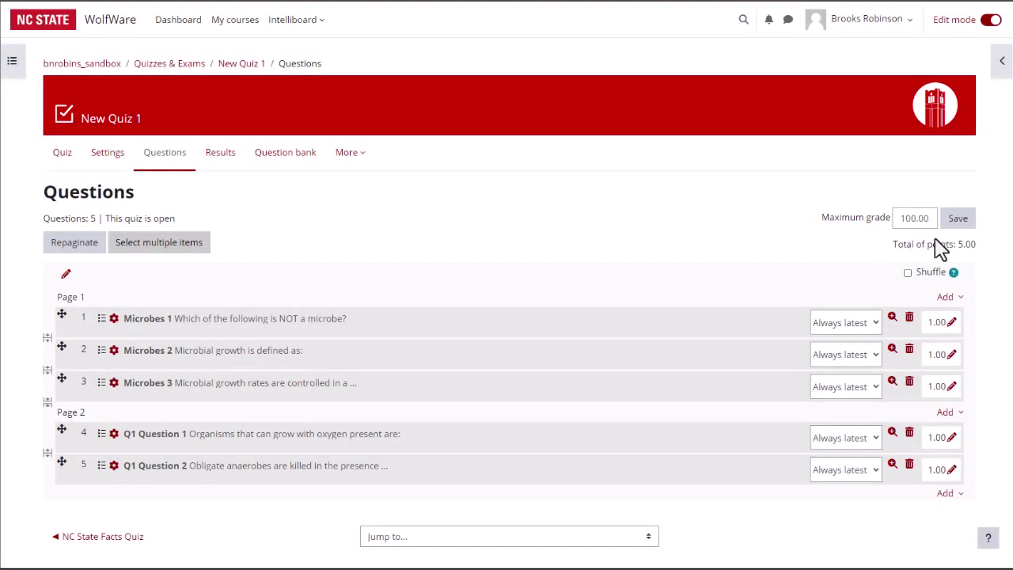
Try the Shuffle option for the quiz questions and the move handle of Microbes 1.
left_click(907, 273)
left_click(907, 272)
mouse_move(63, 315)
left_mouse_down()
mouse_move(68, 364)
mouse_move(64, 315)
left_mouse_up()
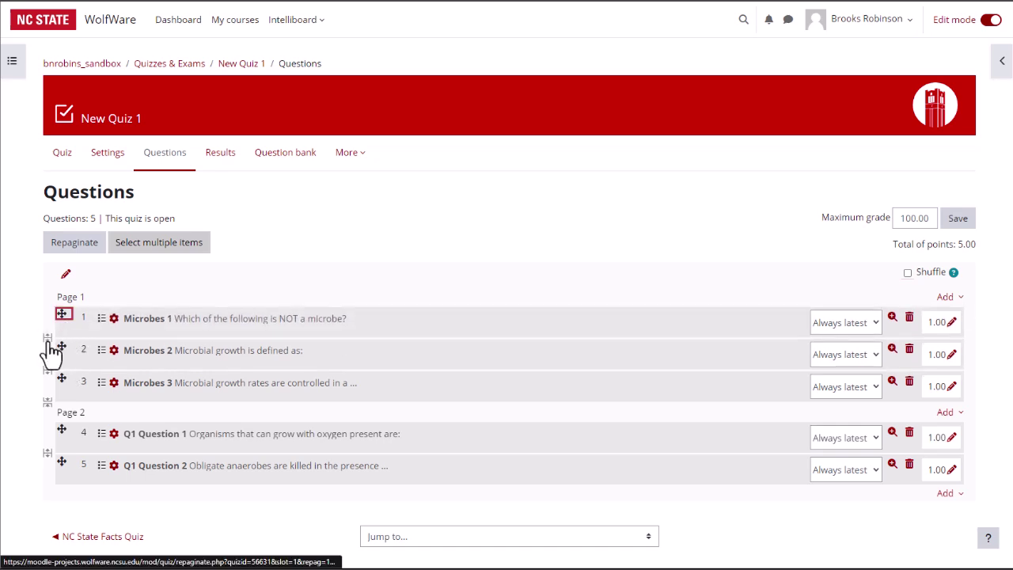
Insert page breaks after Microbes 1, Microbes 2 and Q1 Question 1 so each question has its own page.
left_click(47, 339)
left_click(48, 389)
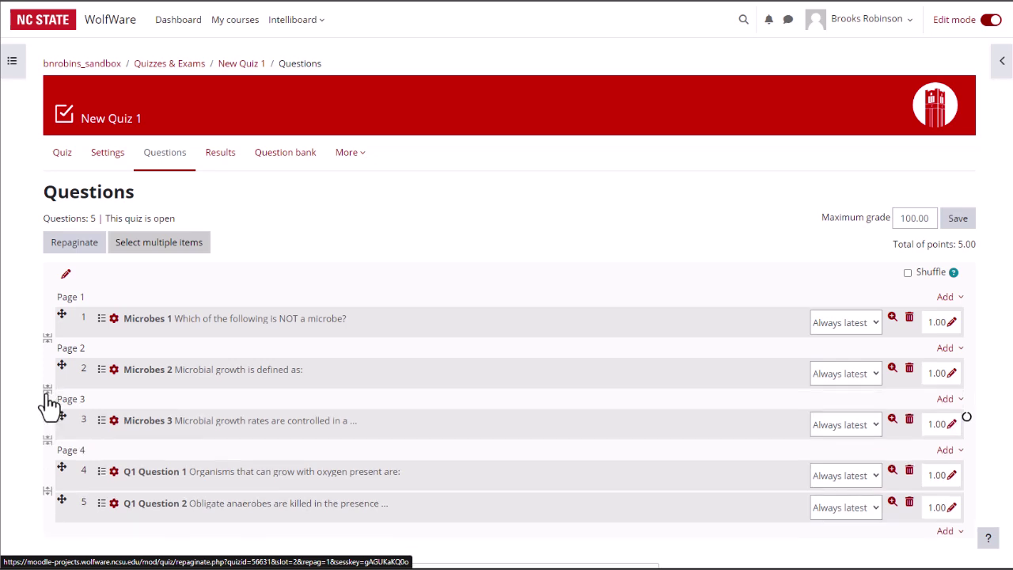
left_click(48, 492)
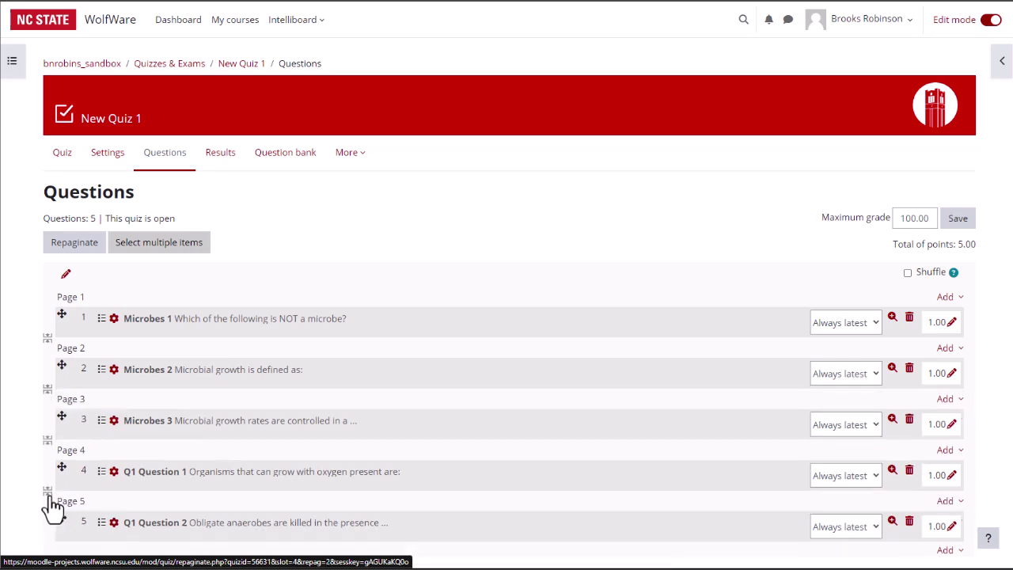
Read the help for the Shuffle option and check the page's documentation and support links.
left_click(954, 274)
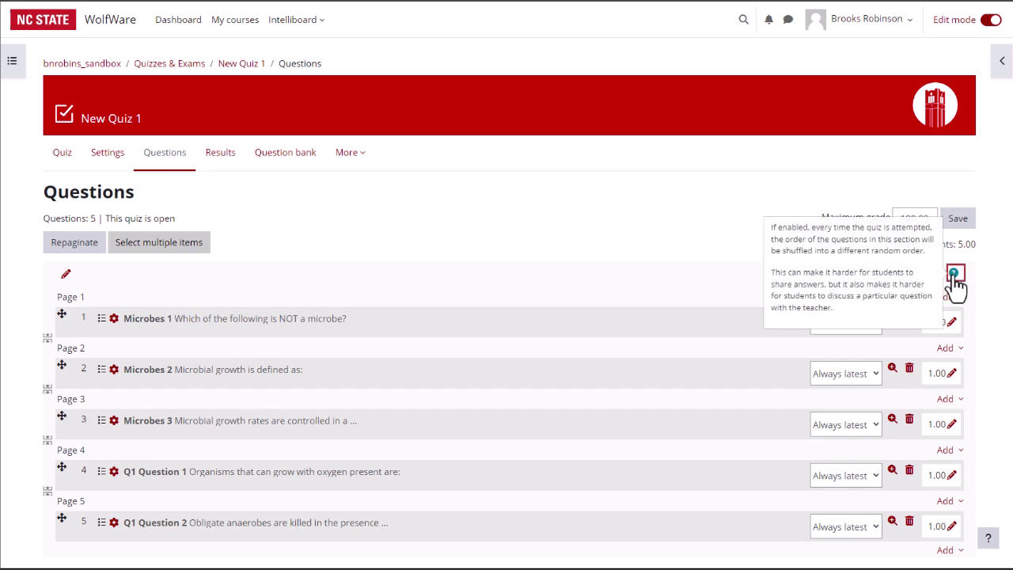
left_click(989, 541)
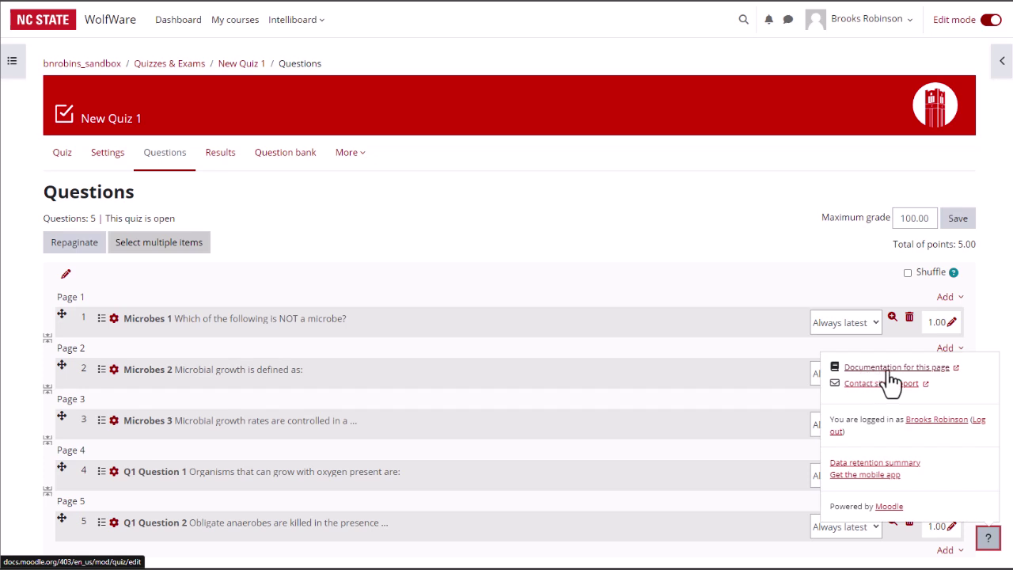
left_click(839, 266)
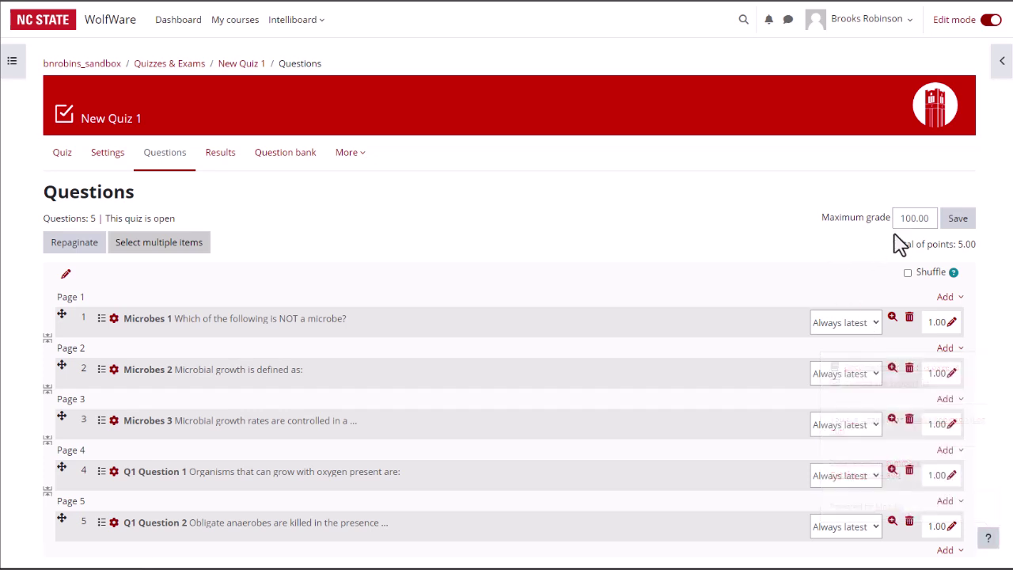
Save the maximum grade of 100.00 and start a preview attempt of New Quiz 1.
left_click(956, 226)
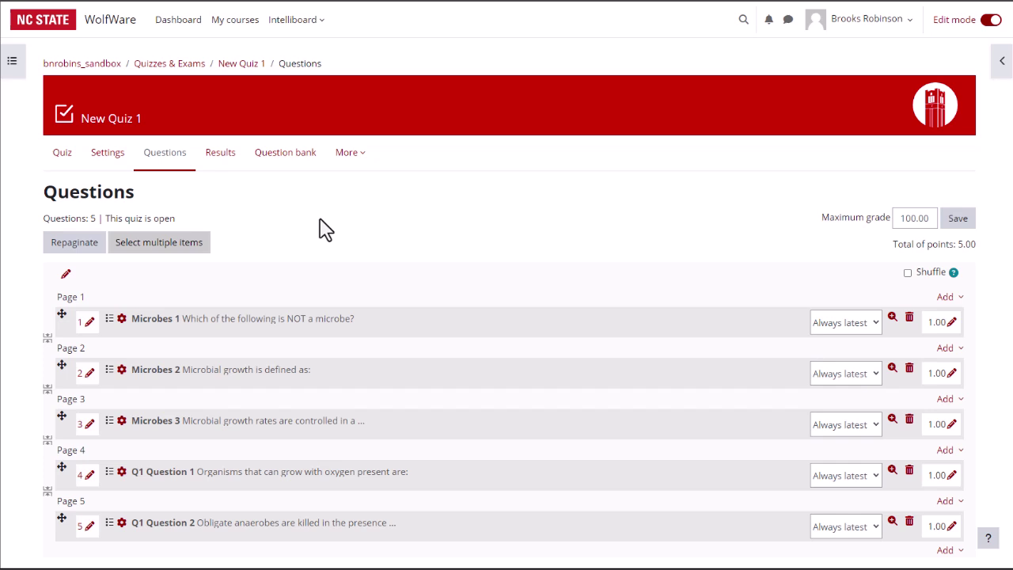
left_click(63, 170)
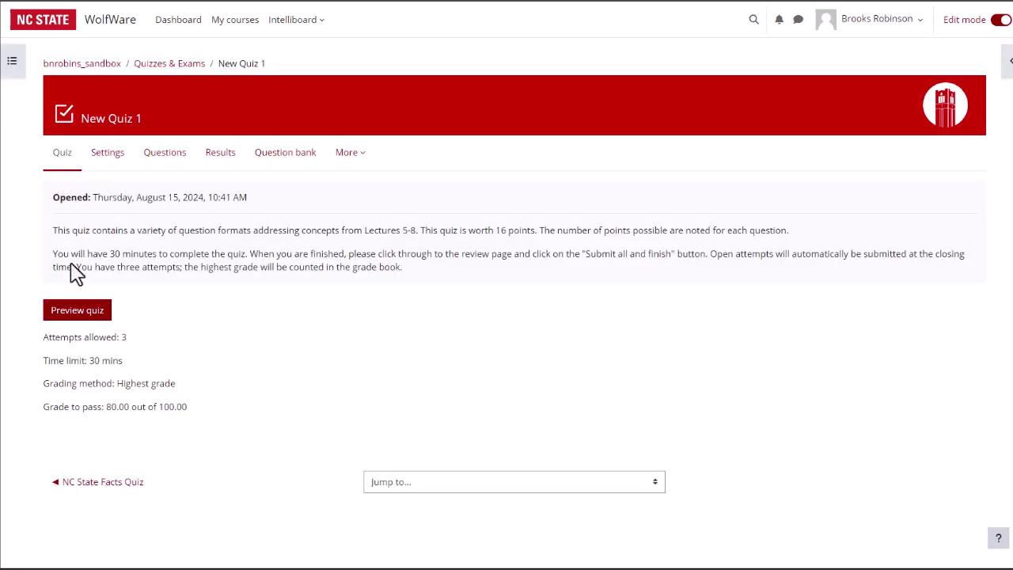
left_click(75, 317)
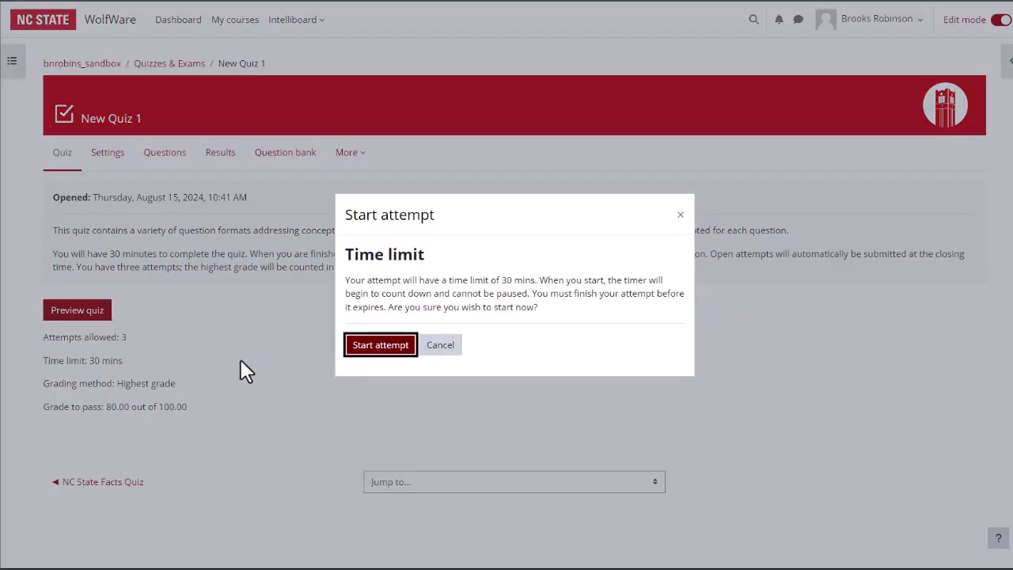
left_click(378, 348)
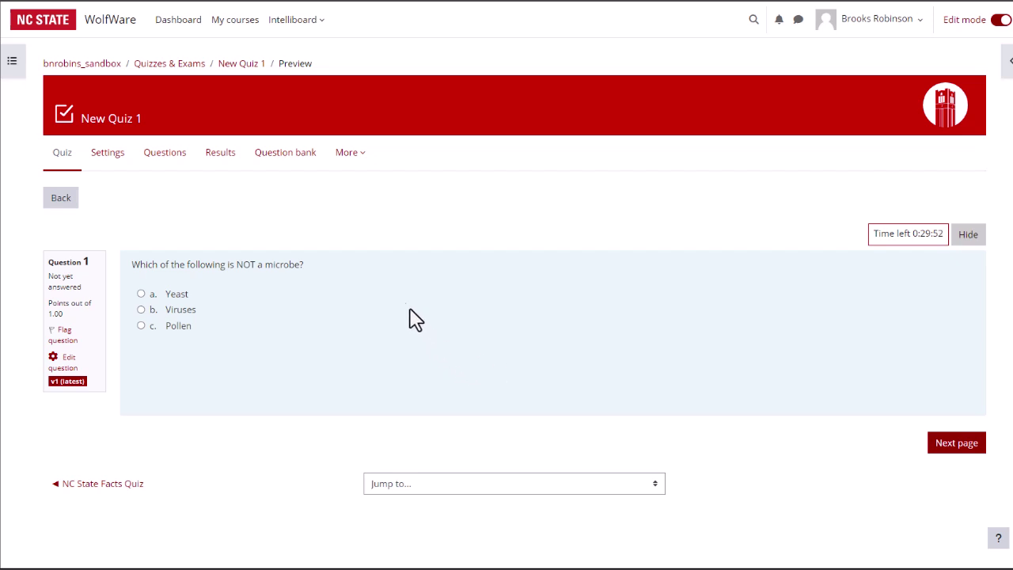
Leave the quiz preview and return to the course page's Quizzes & Exams section.
left_click(66, 162)
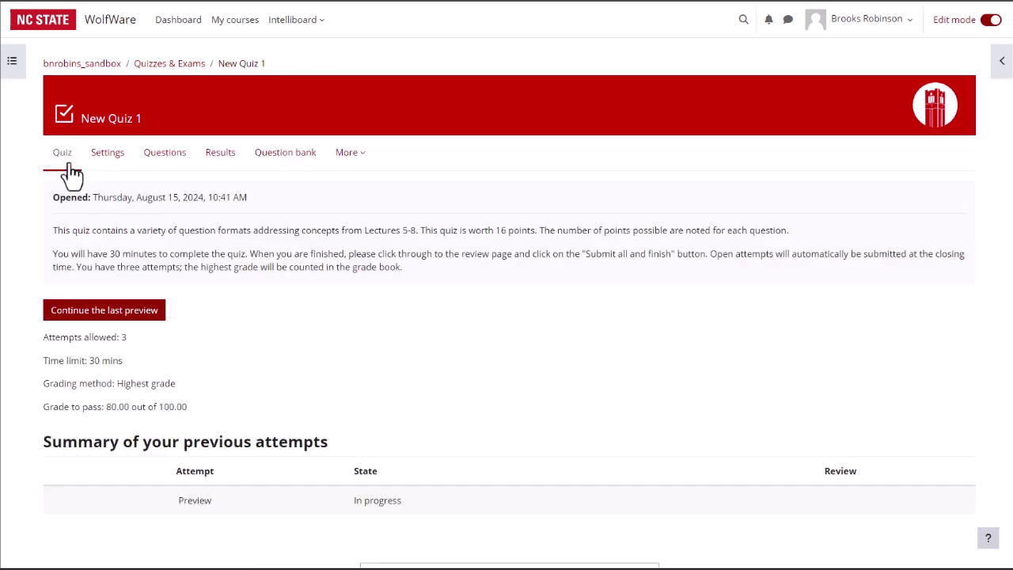
left_click(81, 67)
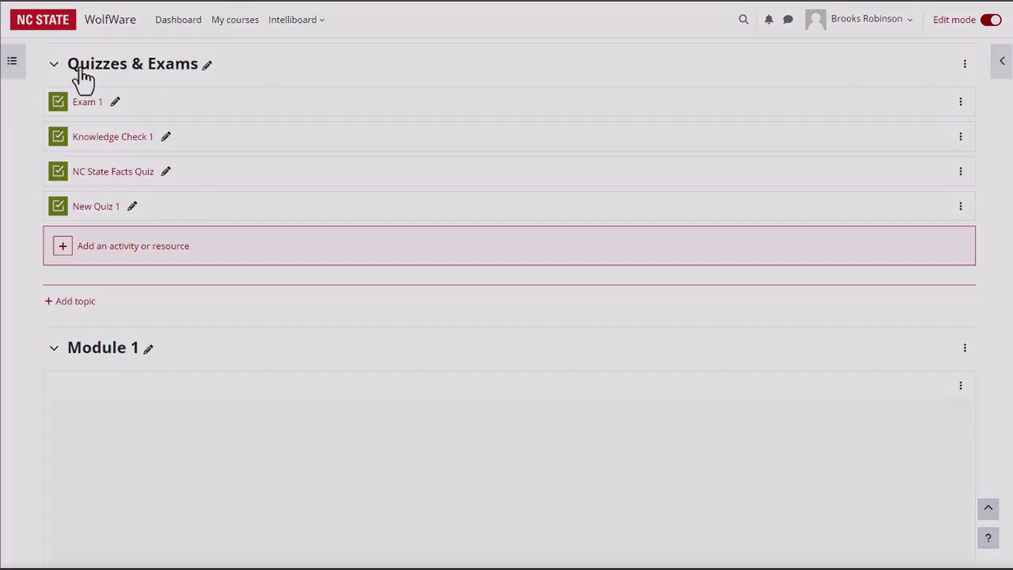